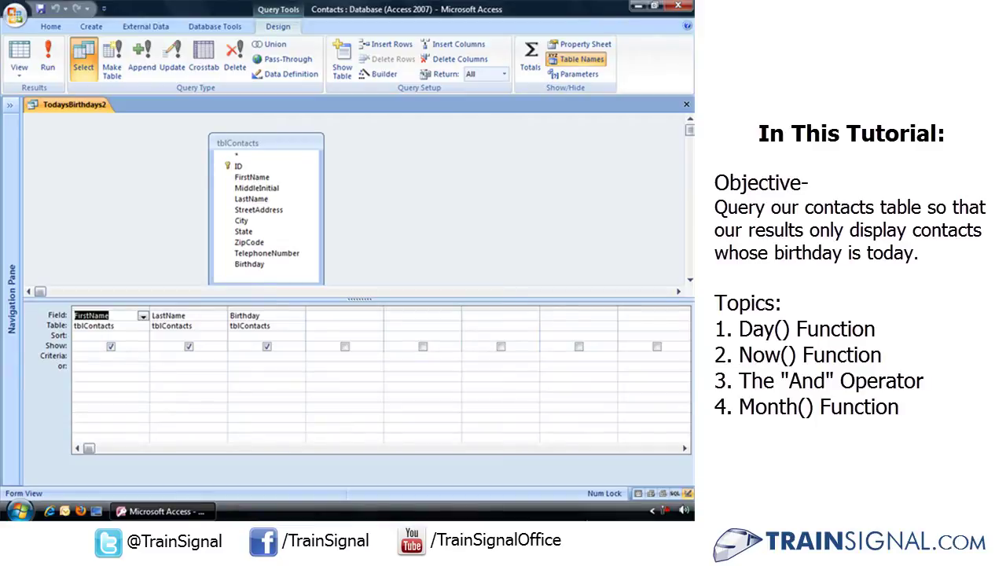
Preview the query datasheet, return to Design view, and try =Date() as the Birthday criteria
click(48, 59)
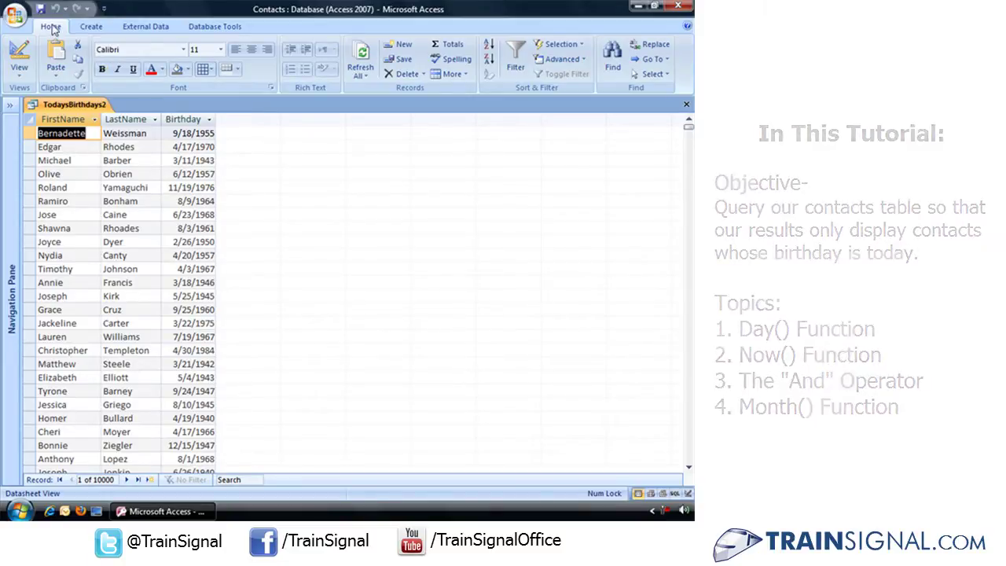
click(19, 57)
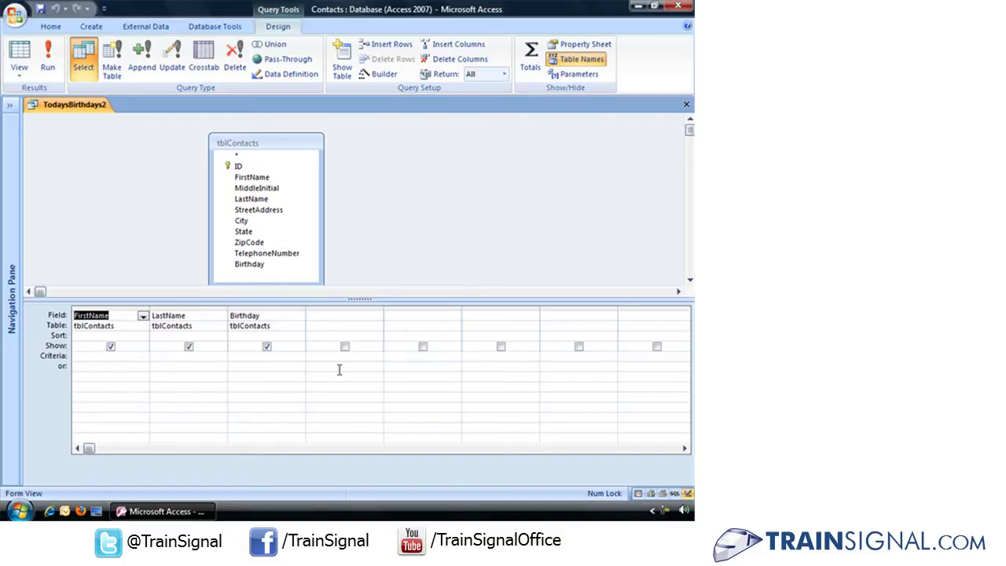
click(255, 357)
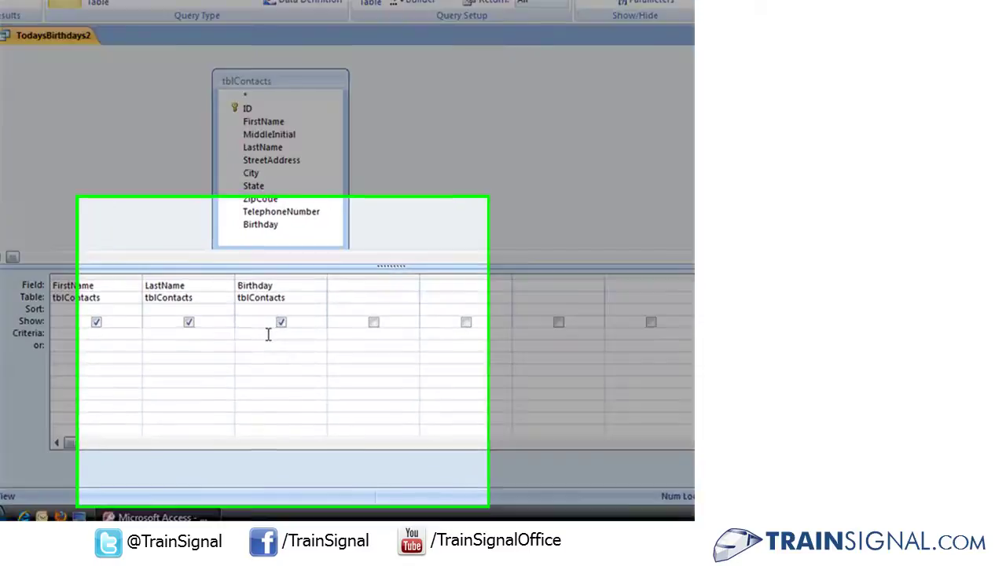
text(=Date)
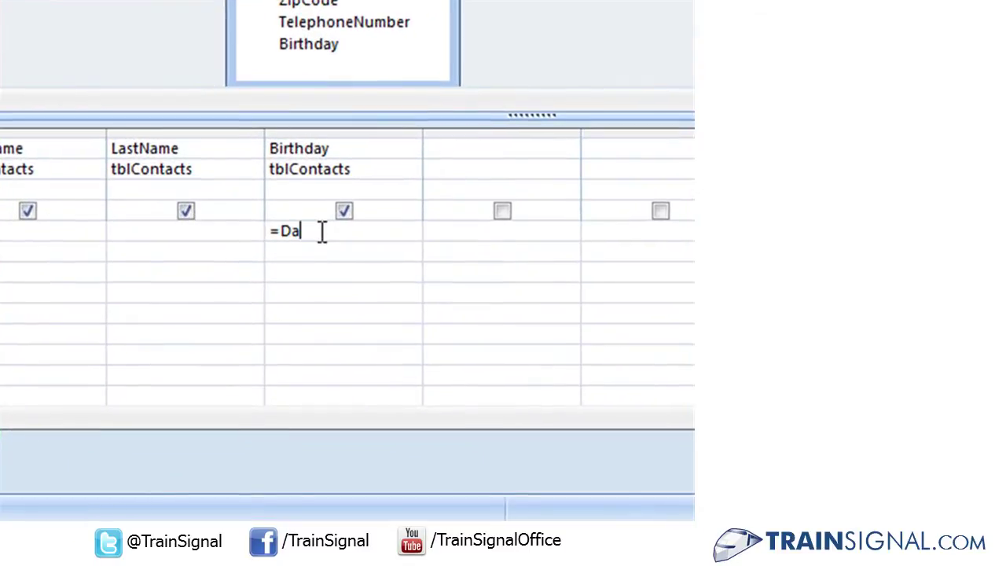
text(())
Delete the =Date() criteria and widen the Birthday column in the query grid
drag(352, 230, 240, 234)
key(Delete)
drag(422, 137, 643, 139)
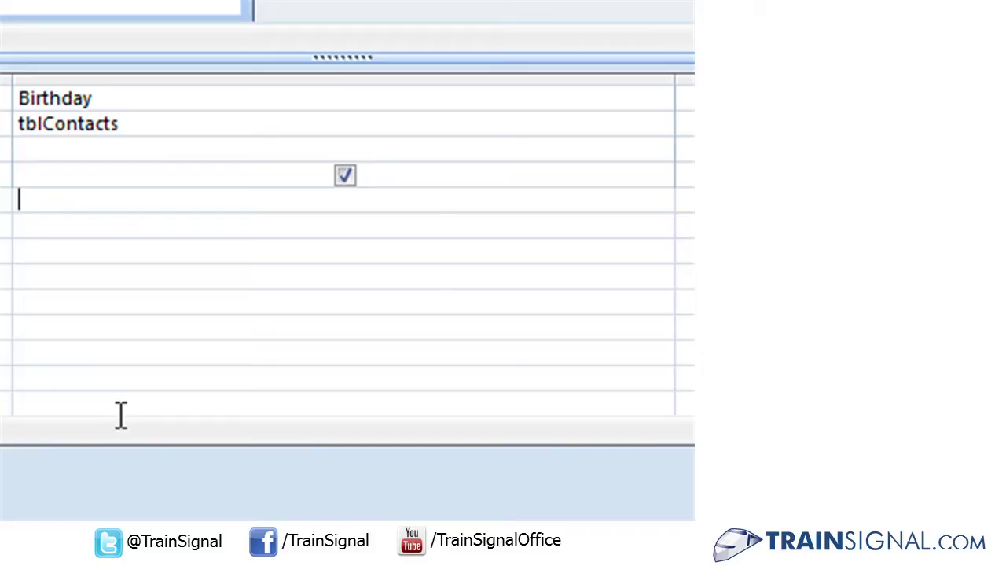
Enter Day([Birthday])=Day(Now()) in the Birthday Criteria cell
text(F)
key(BackSpace)
text(Day()
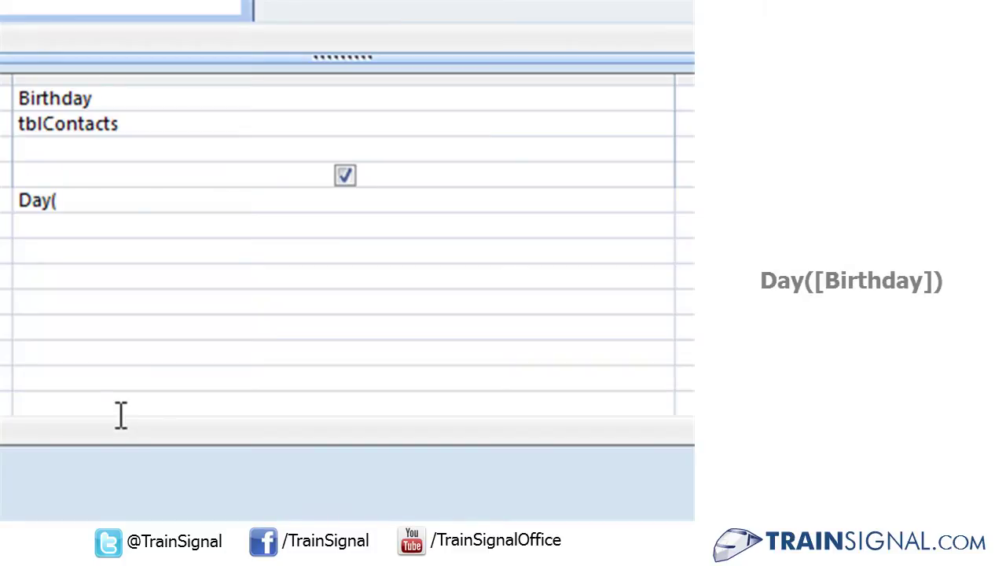
text([)
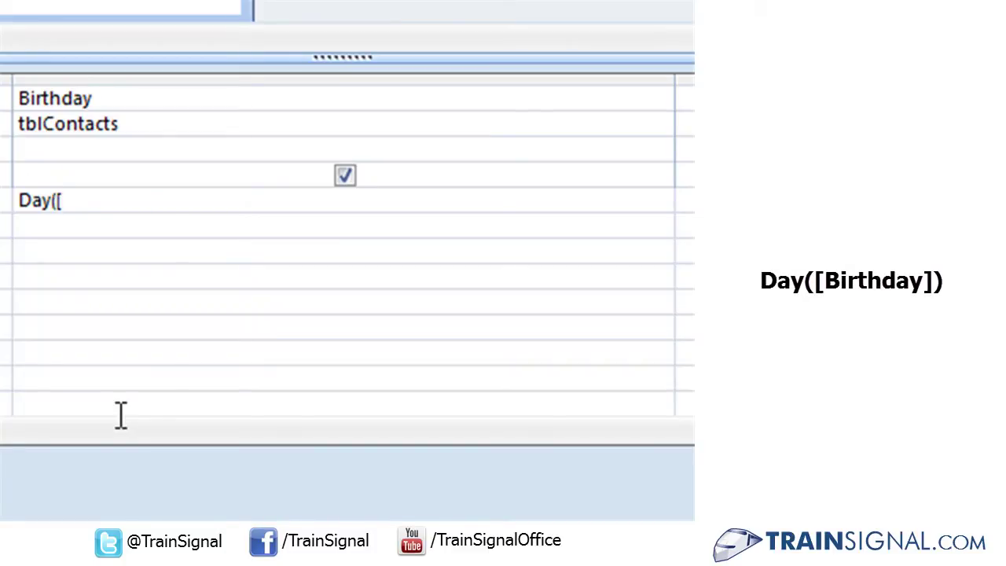
text(Birthday)
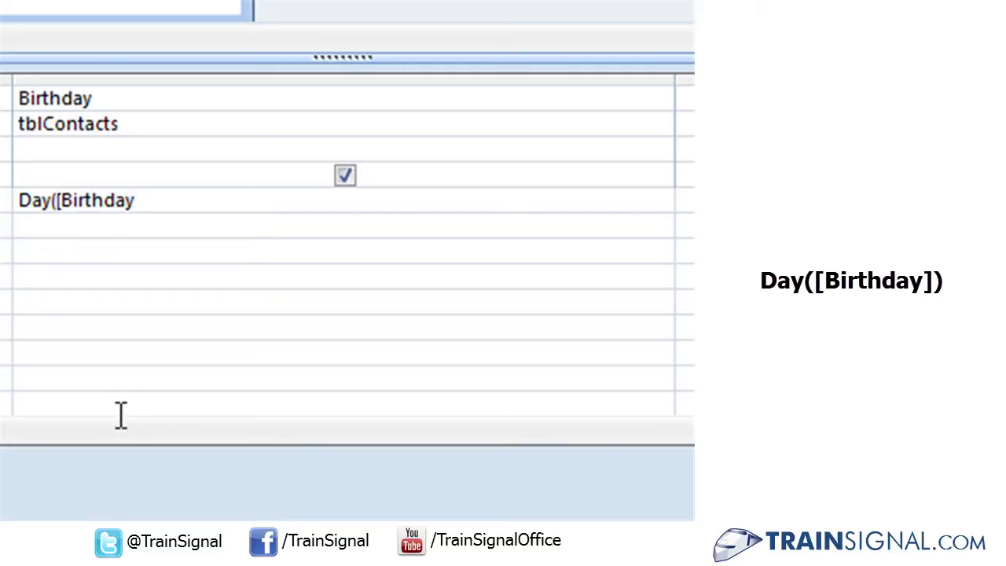
text(]))
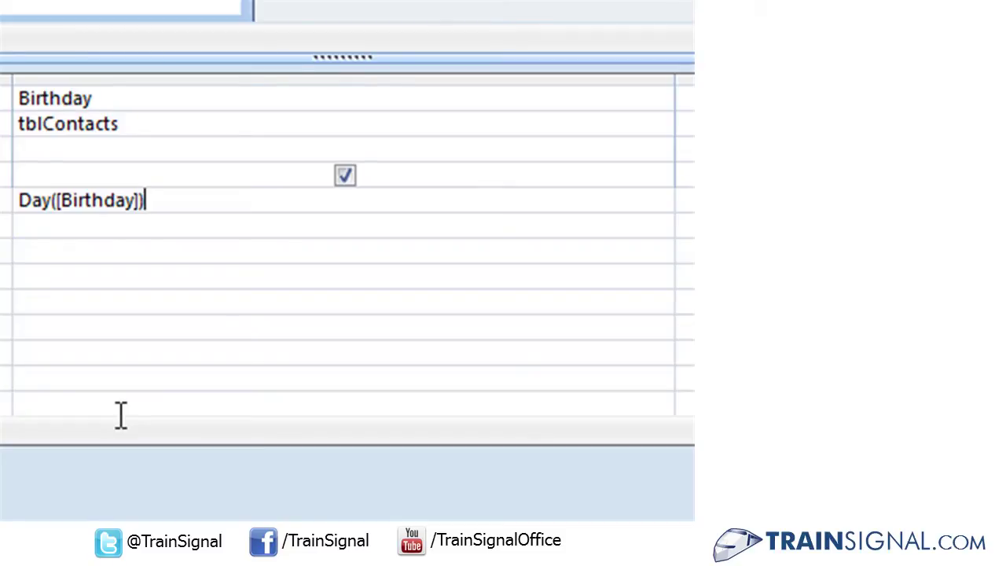
text(=Day)
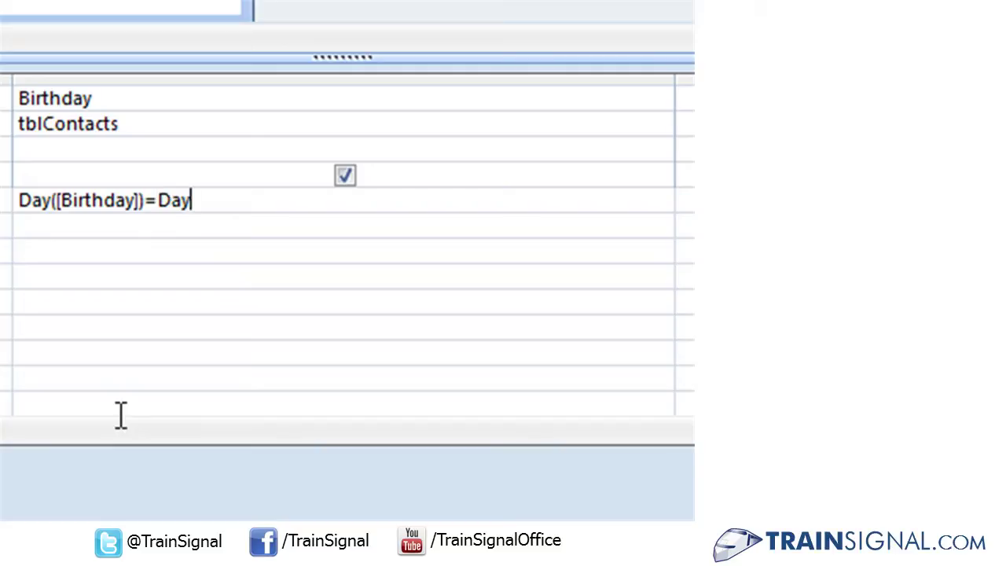
text((Now())
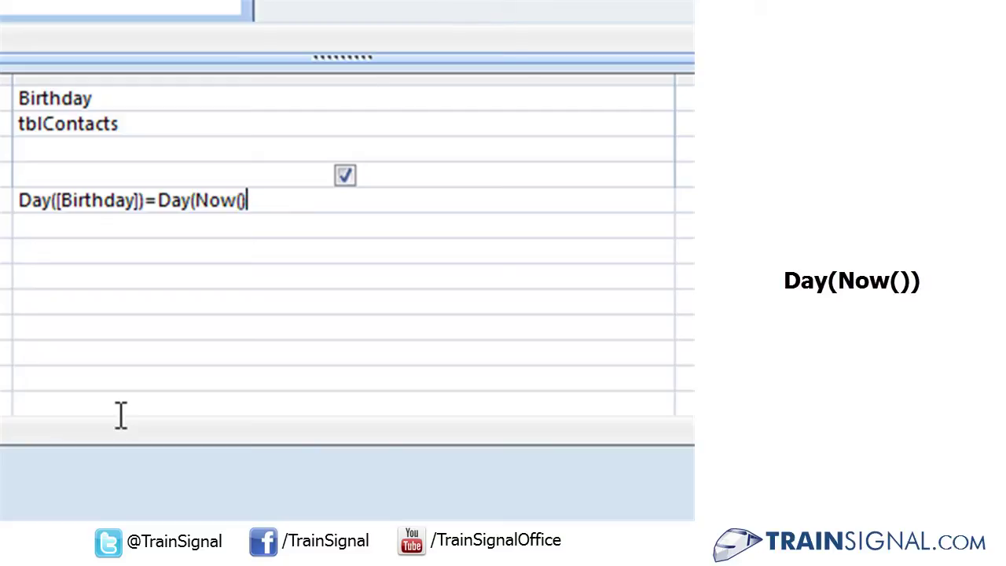
text())
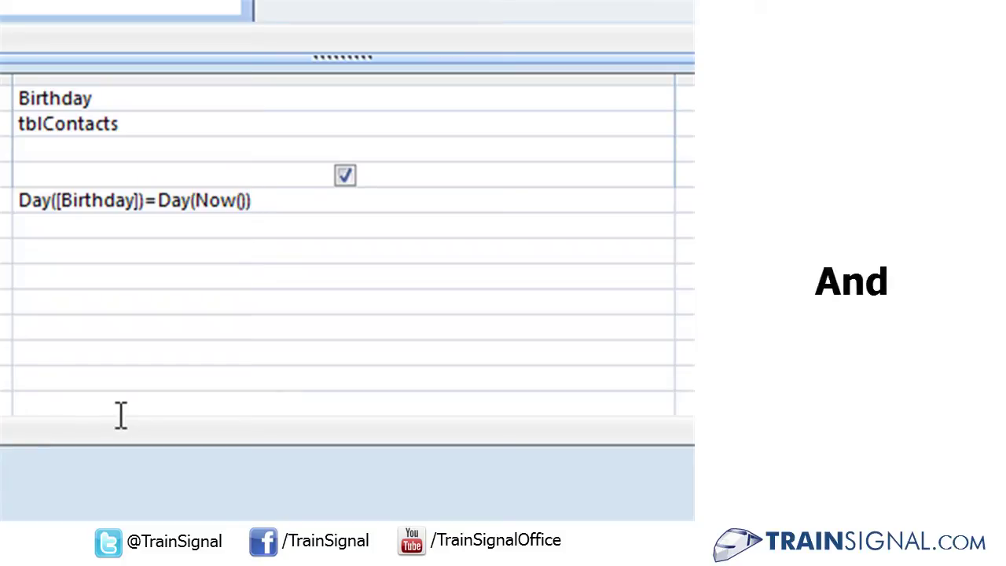
Append 'And Month([Birthday])=Month(Now())' to the Birthday criteria and commit it
text(and)
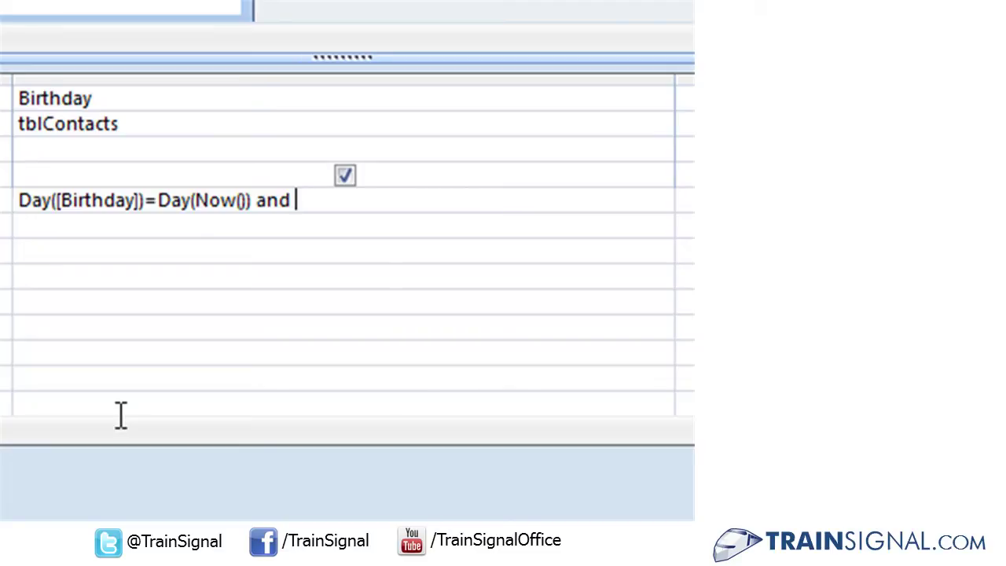
text(Month)
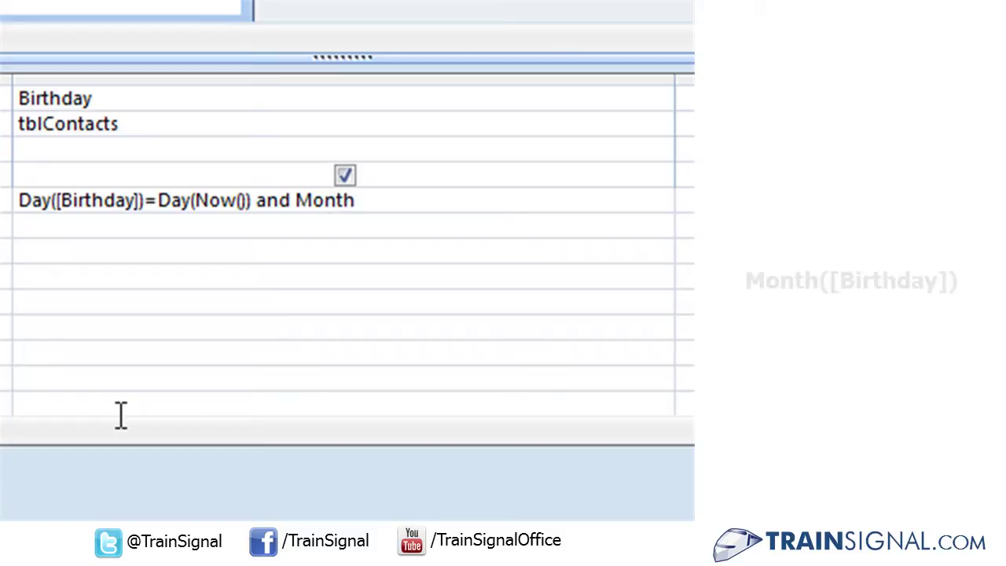
text(()
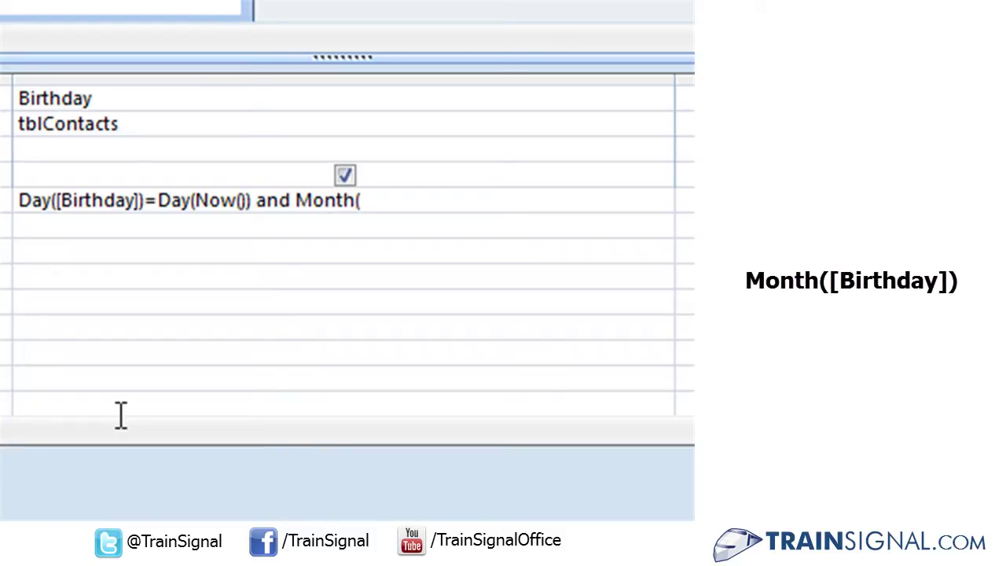
text([Birthday])=)
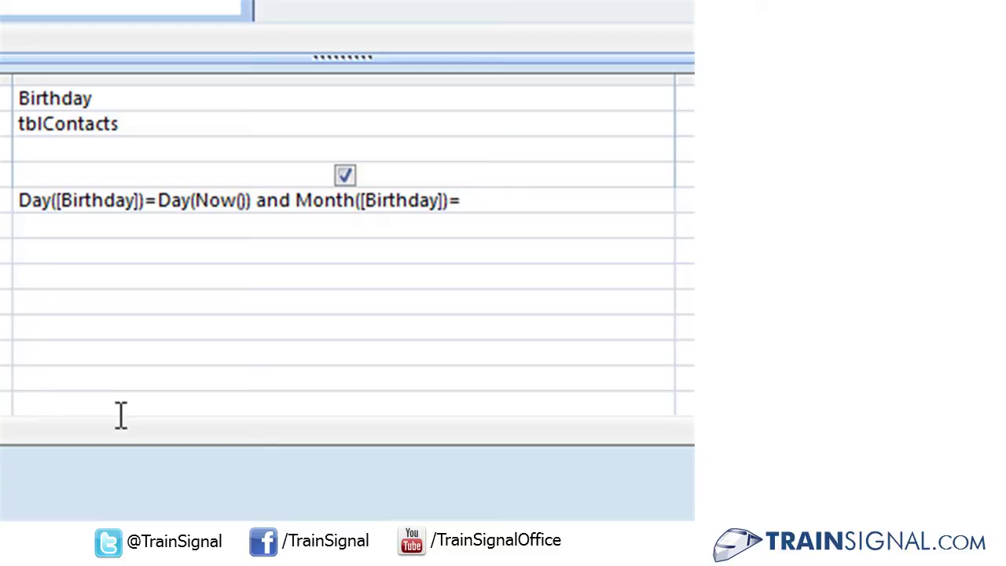
text(Month()
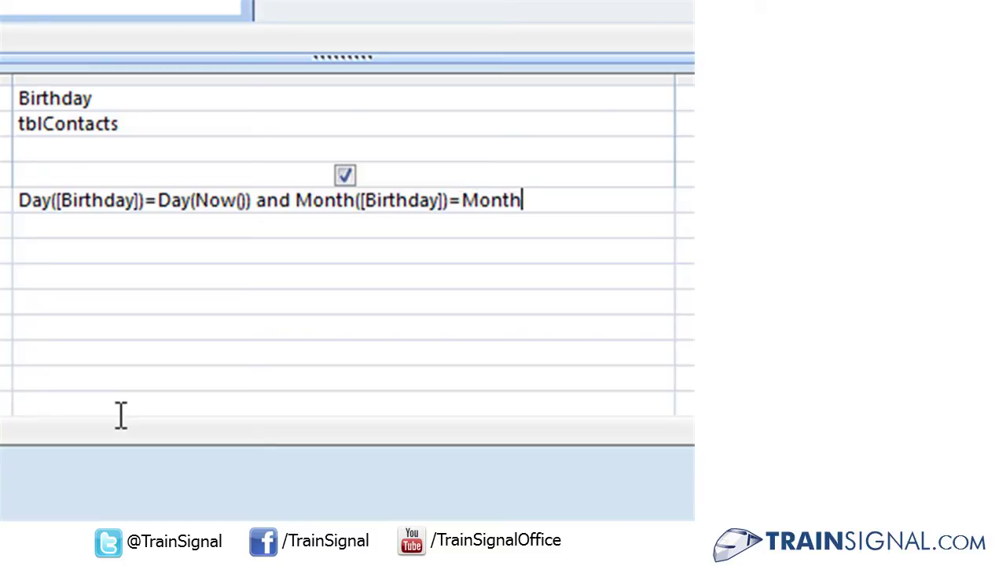
text(NOW)
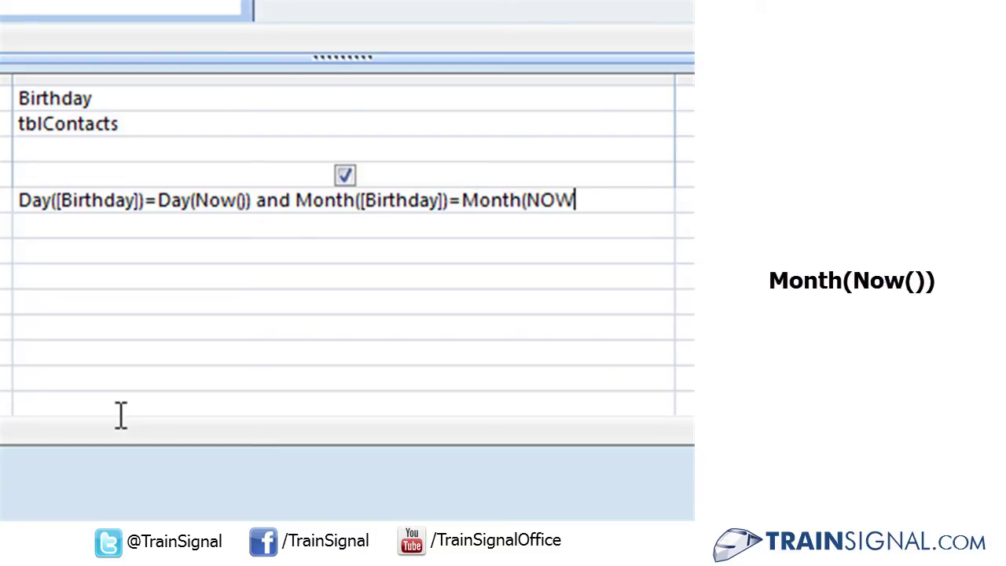
key(BackSpace)
key(BackSpace)
text(ow())
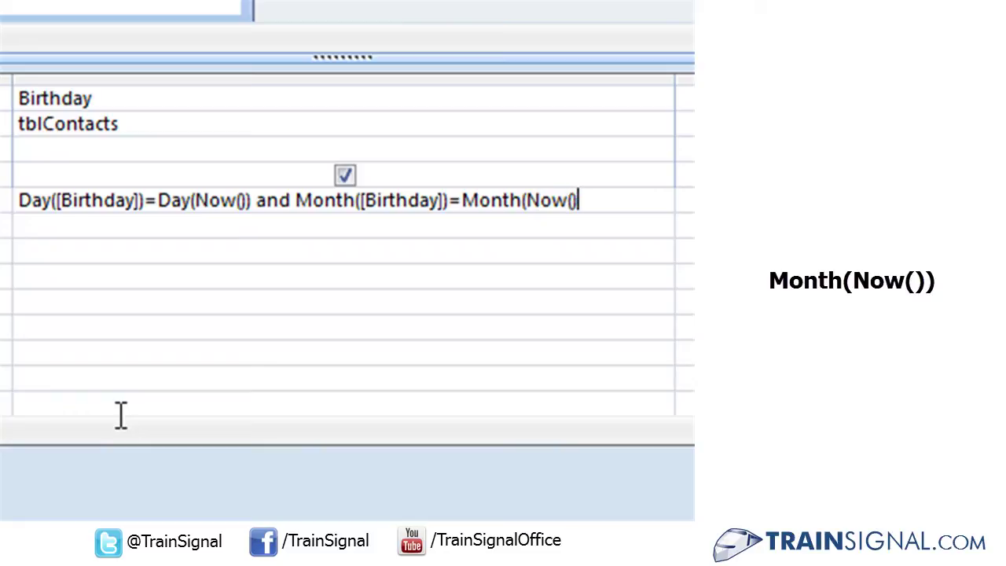
text())
key(Return)
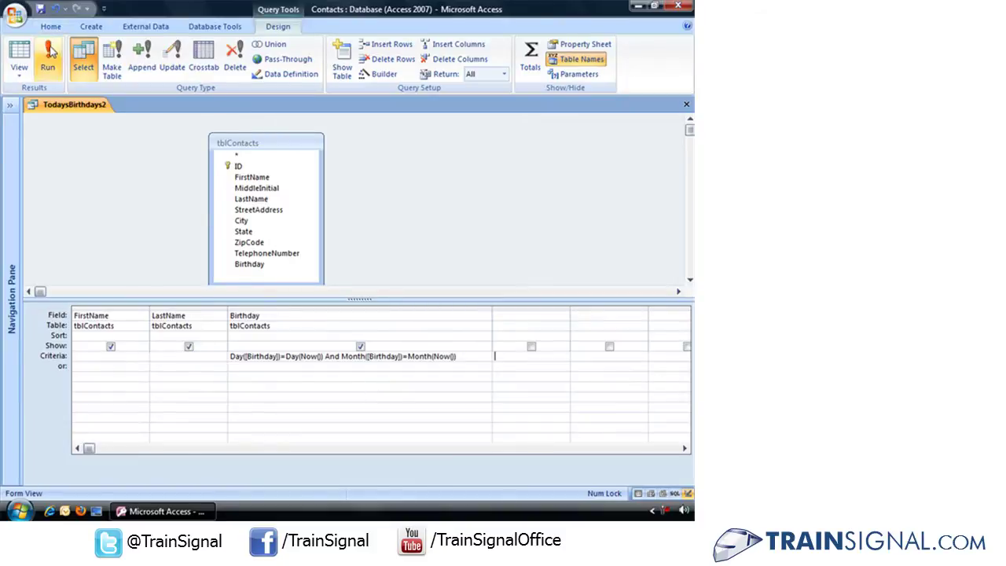
click(50, 55)
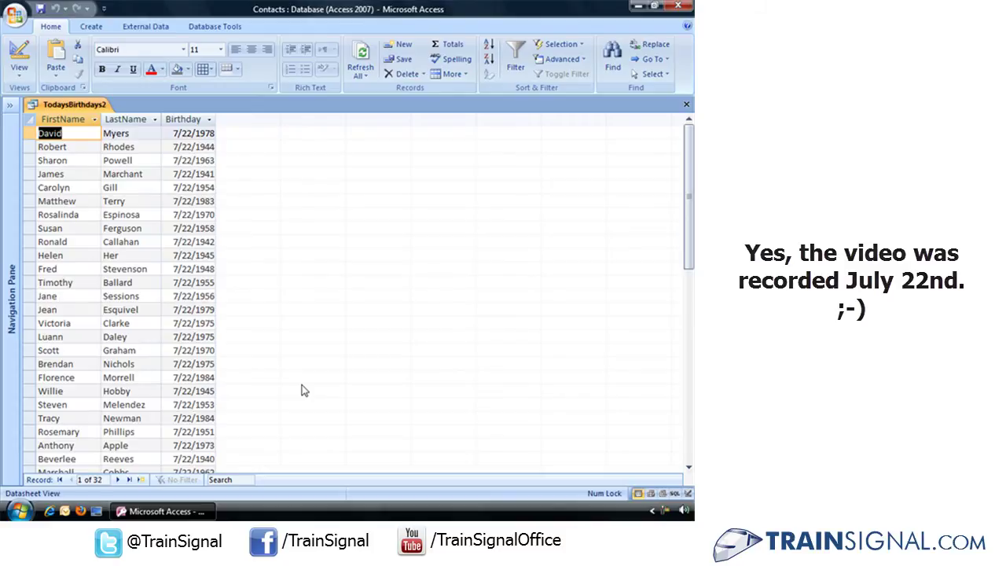
click(19, 53)
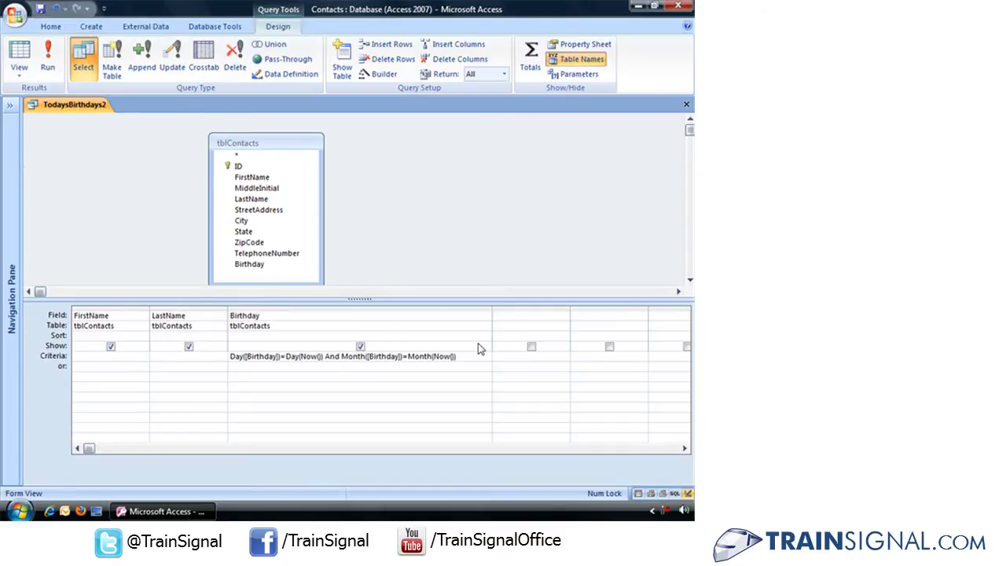
drag(465, 357, 219, 352)
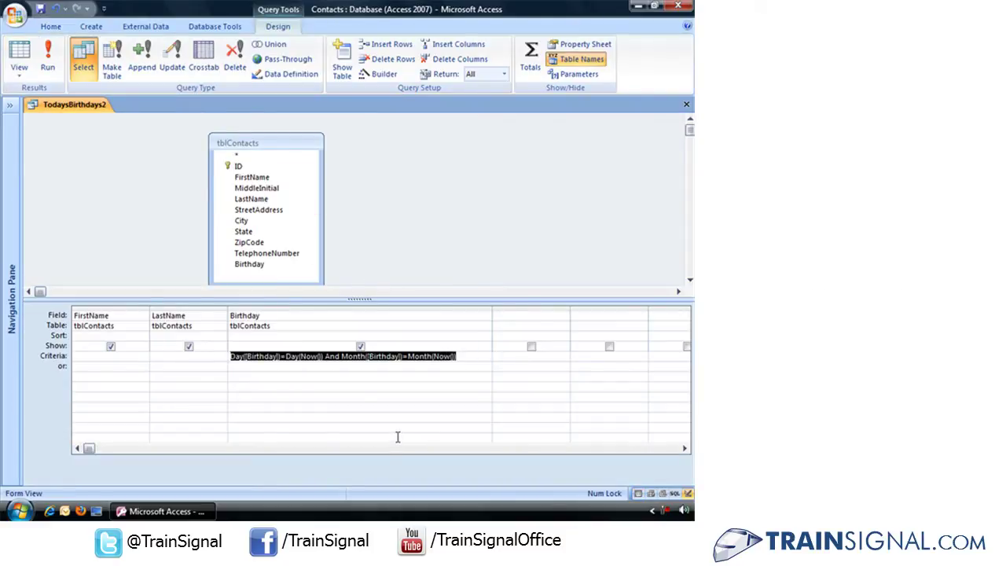
click(434, 369)
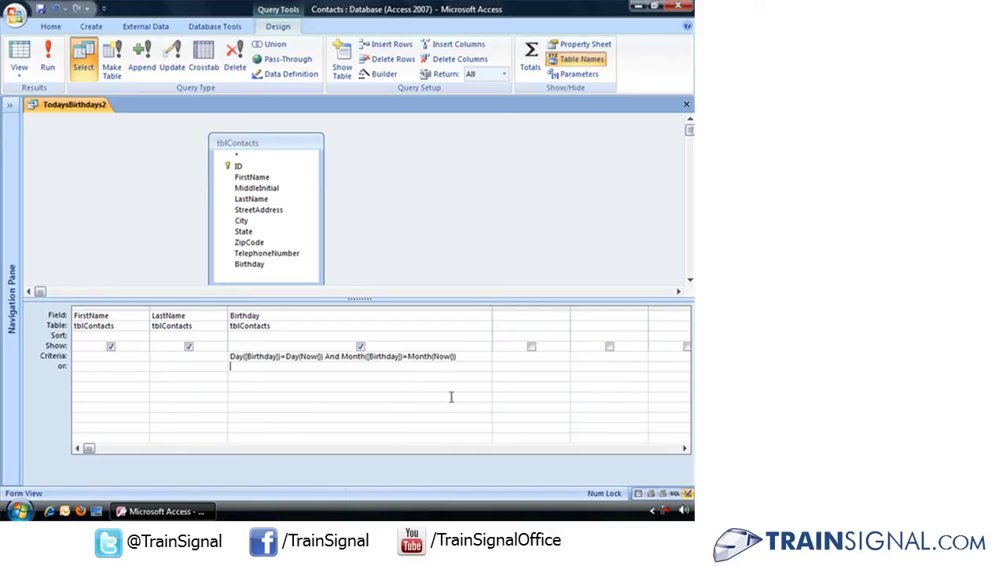
Save and close TodaysBirthdays2, then reopen it from the Navigation Pane
click(40, 11)
click(686, 103)
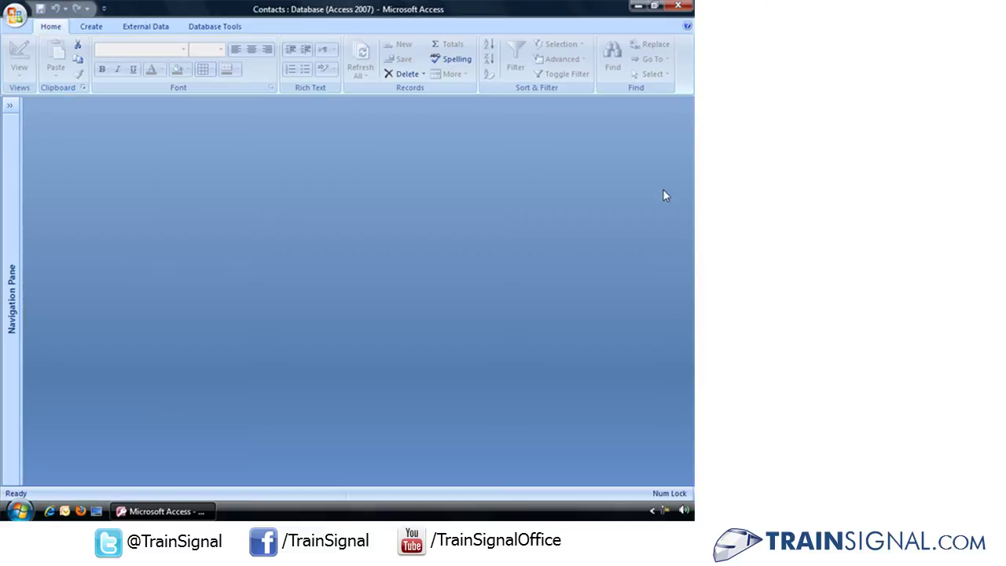
click(9, 104)
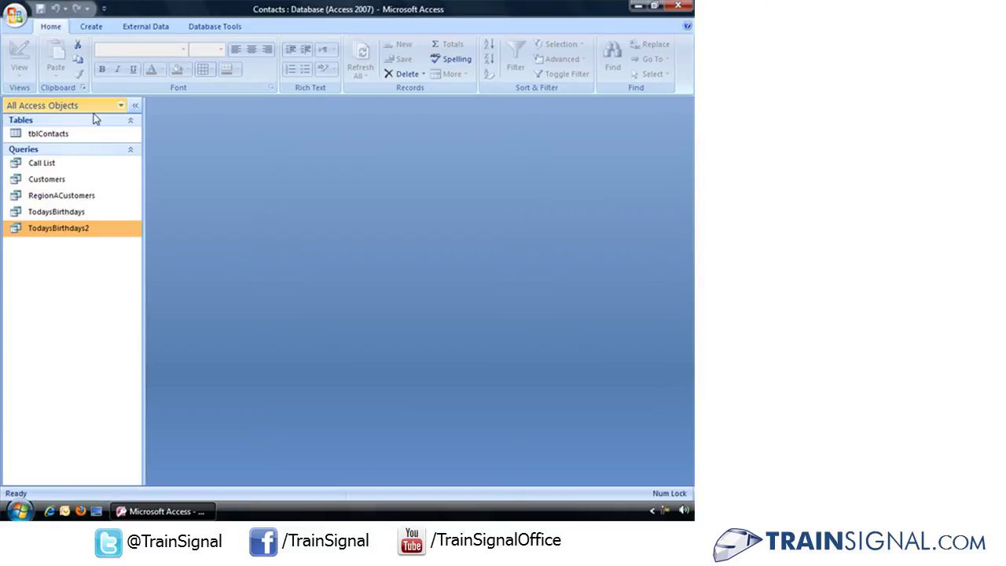
double_click(57, 228)
click(136, 106)
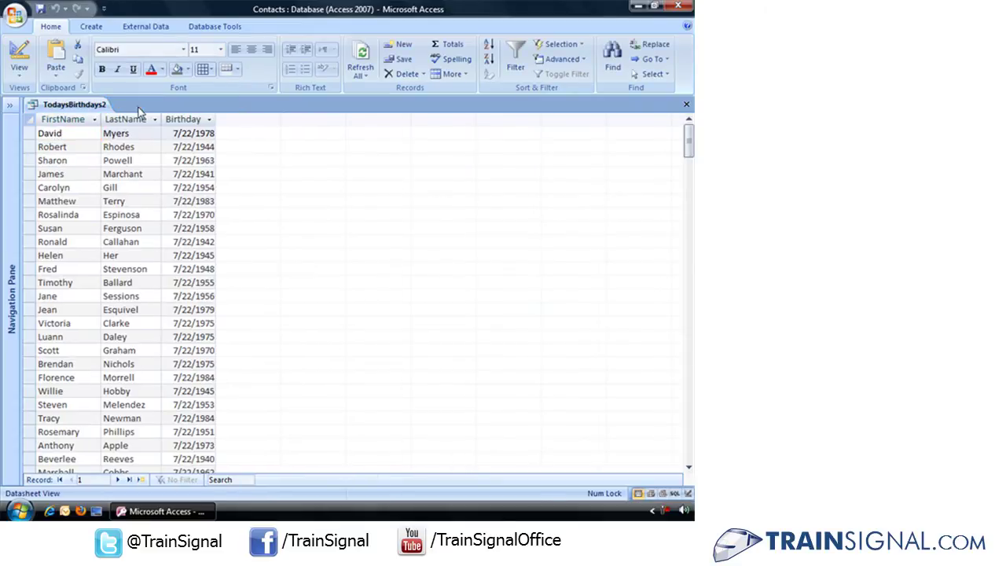
Review the Day/Month fields and Now() criteria in Design view, then run the query showing 7/22 birthdays
click(23, 55)
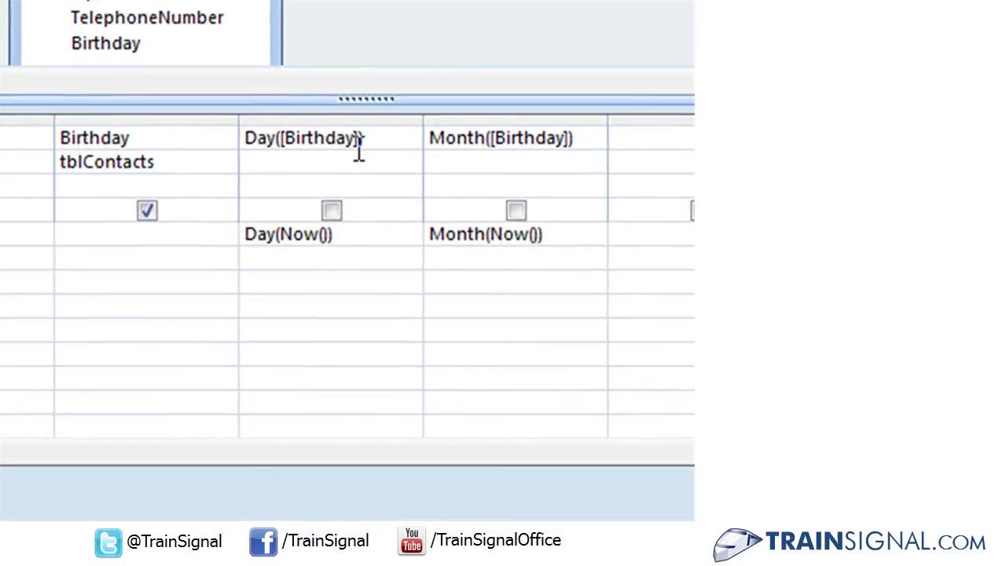
click(359, 150)
click(501, 146)
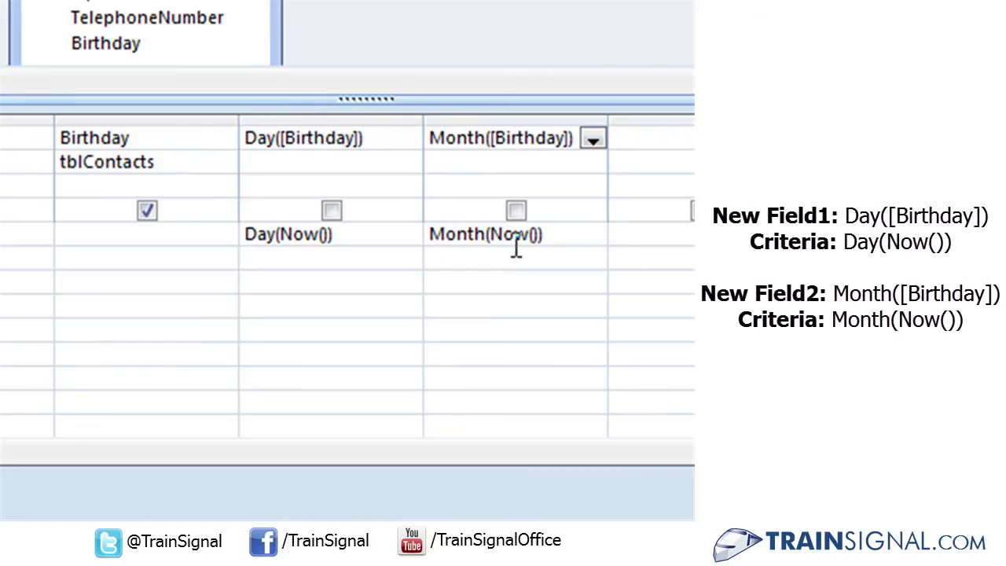
click(318, 234)
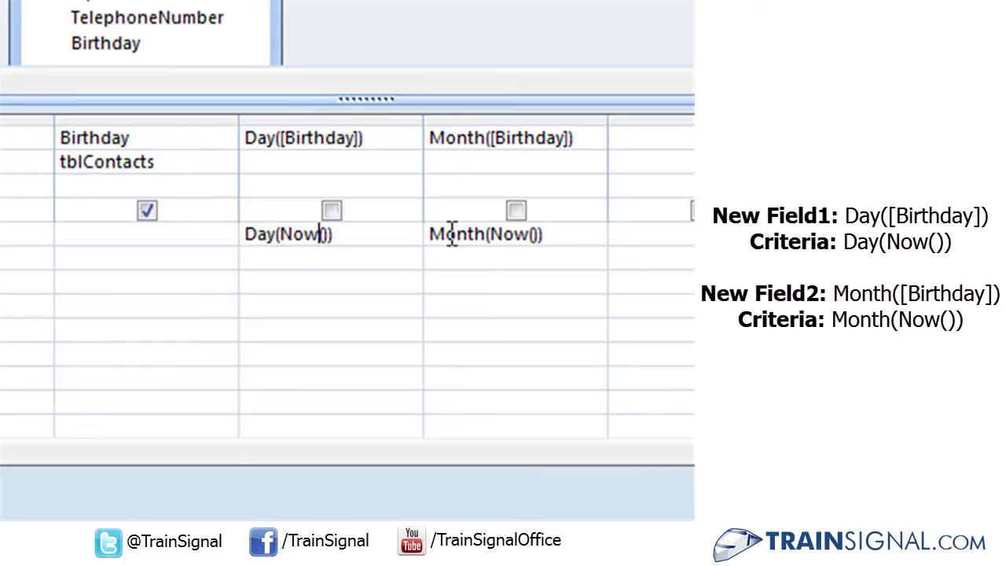
click(515, 234)
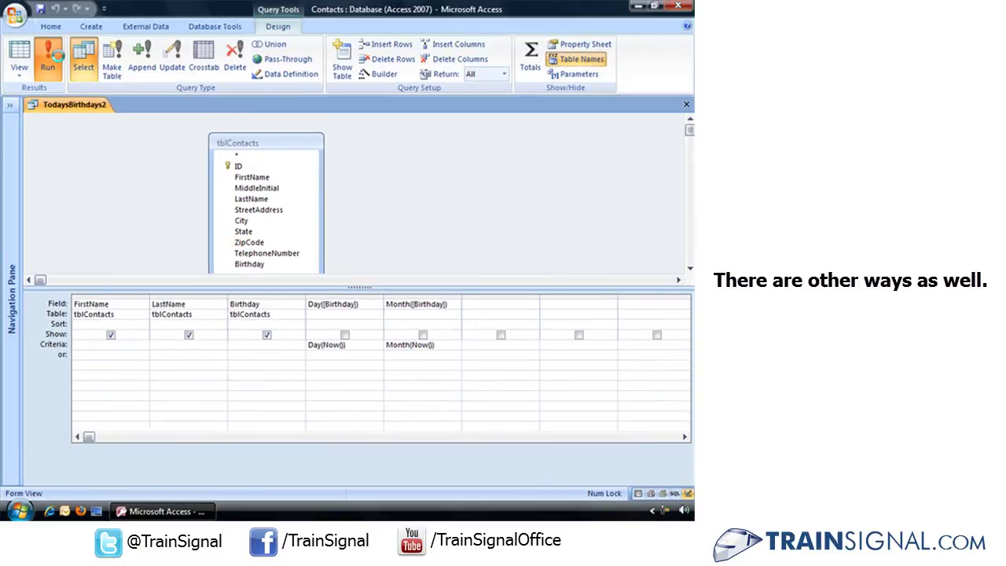
click(48, 55)
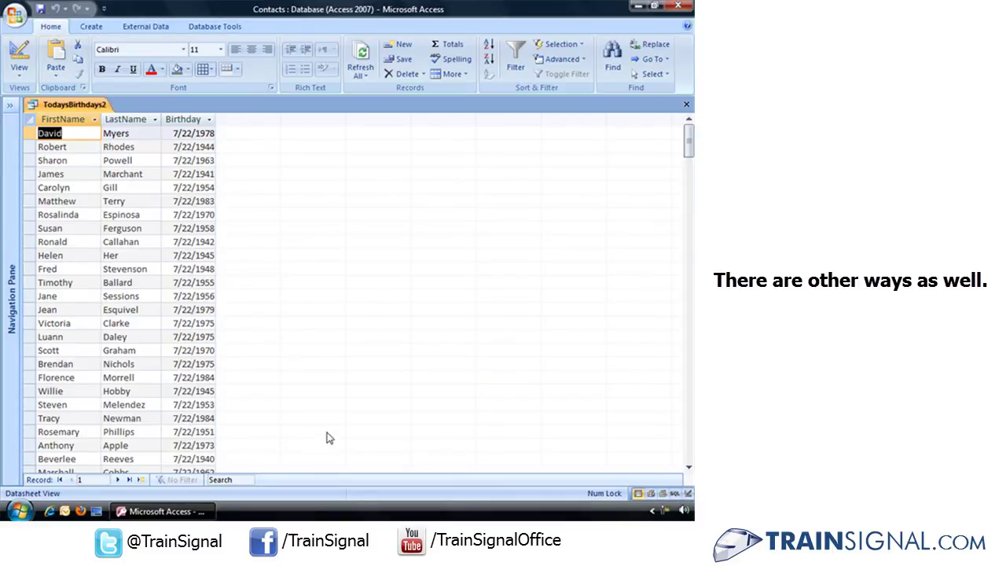